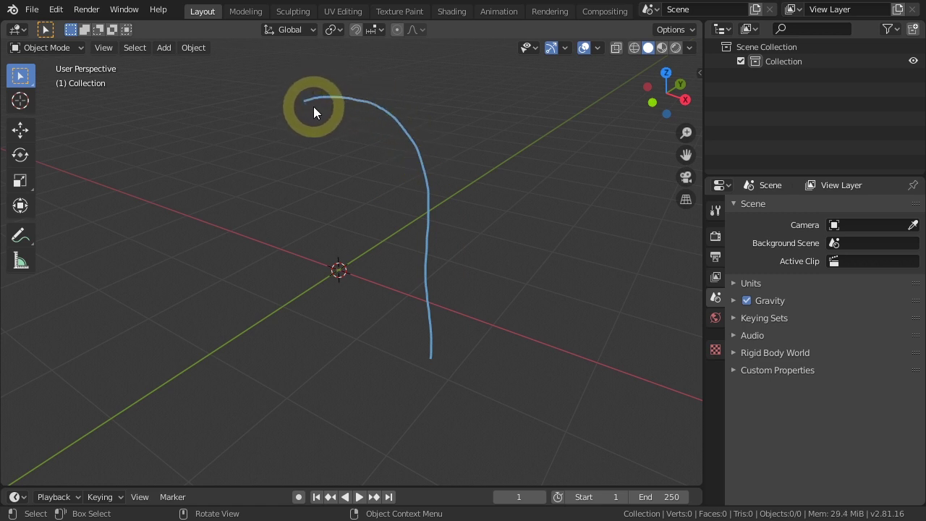
Undo the freehand annotation strokes drawn over the empty viewport.
mouse_move(312, 107)
mouse_down()
mouse_move(299, 100)
mouse_move(317, 109)
mouse_move(304, 107)
mouse_up()
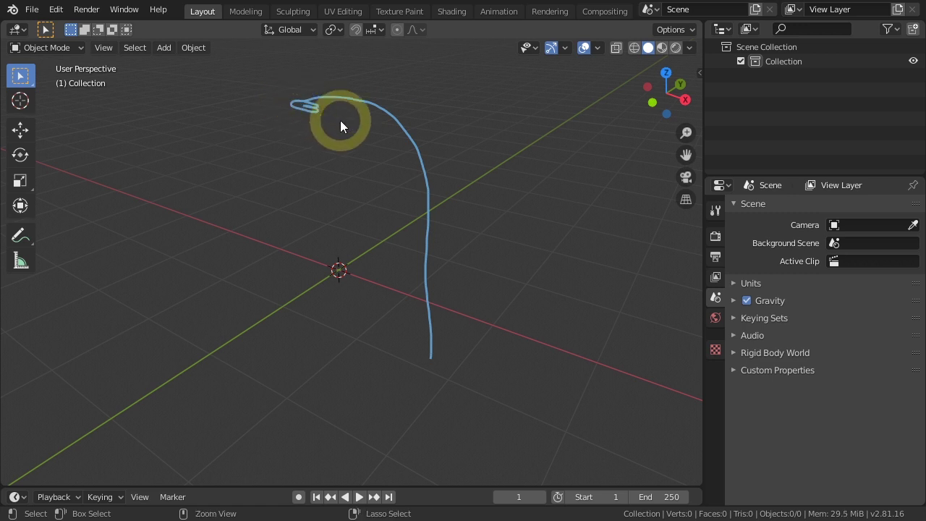
key(ctrl+z)
key(ctrl+z)
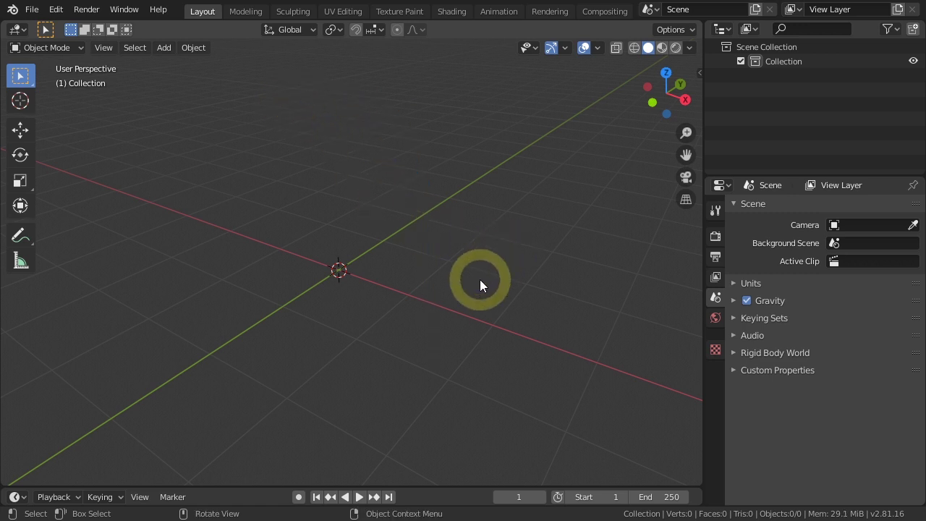
Add a cylinder mesh at the origin with its vertex count set to 12.
key(shift+a)
mouse_move(479, 242)
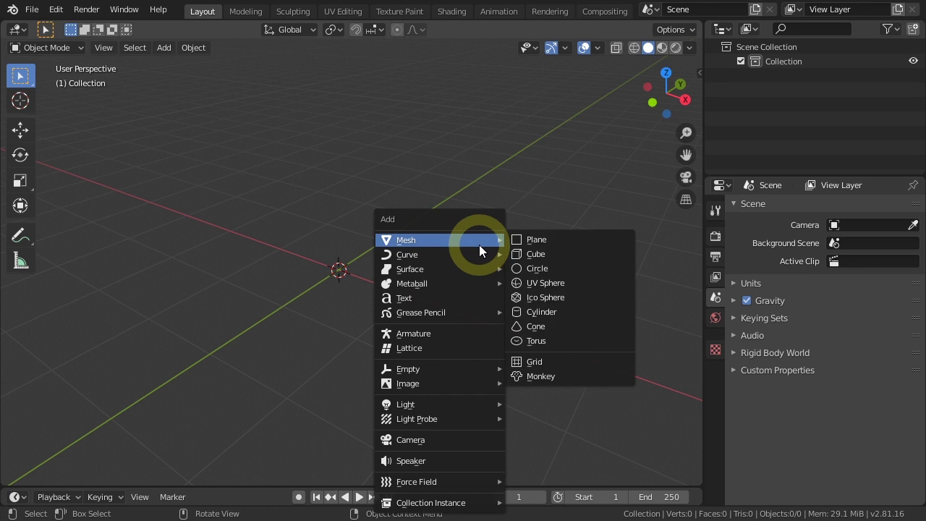
click(535, 311)
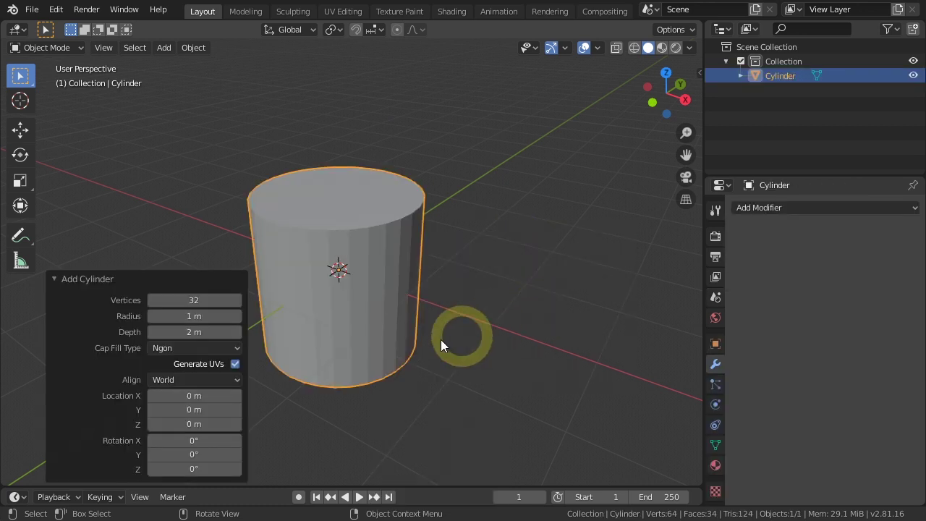
drag(194, 299, 197, 301)
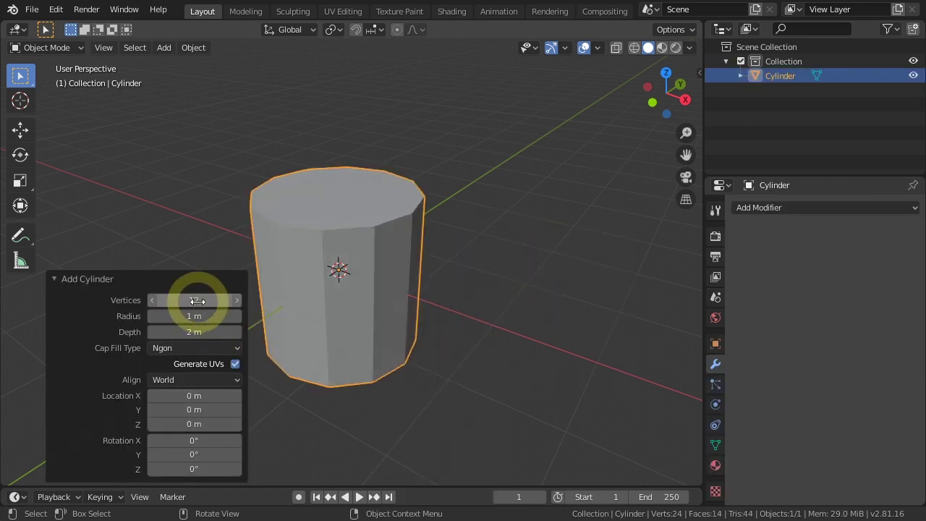
In Edit Mode, move the cylinder's whole mesh up 1 m along Z so its base sits at the origin.
key(Tab)
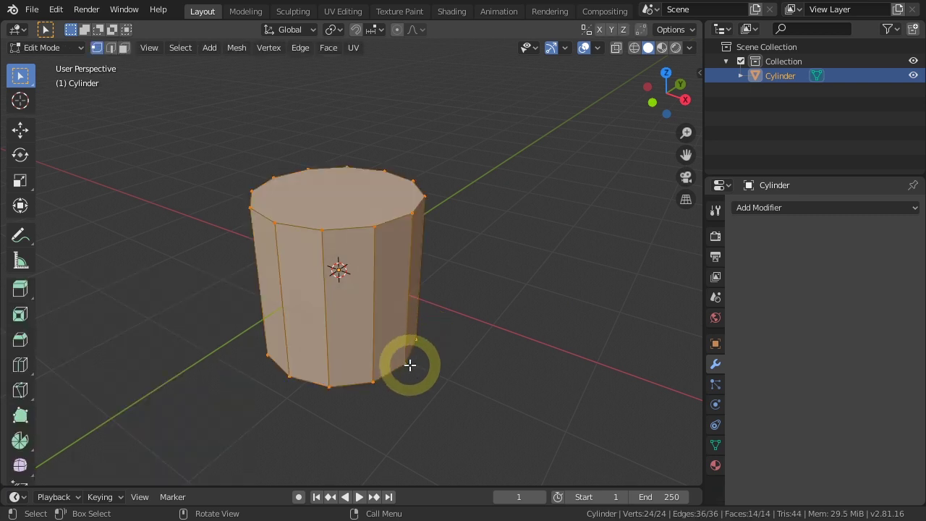
middle_drag(410, 364, 442, 331)
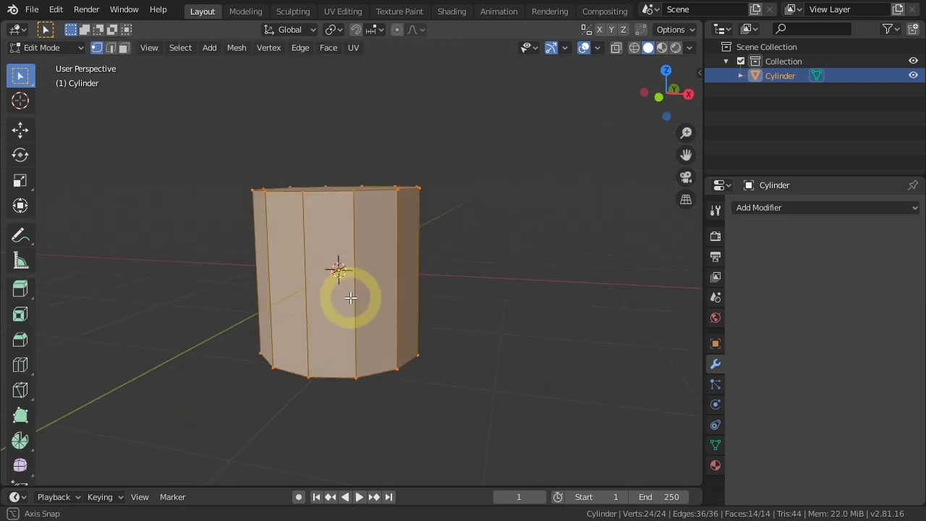
middle_drag(347, 296, 368, 343)
middle_drag(504, 227, 473, 285)
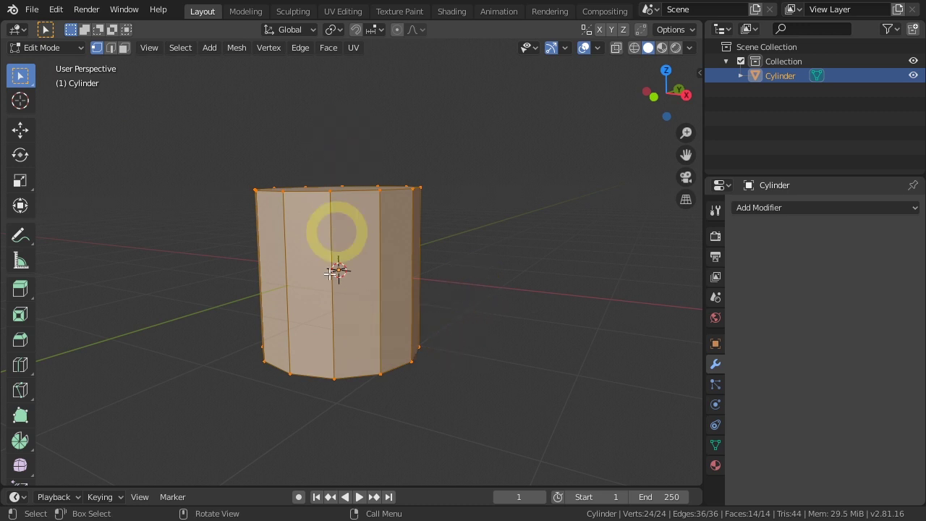
key(g)
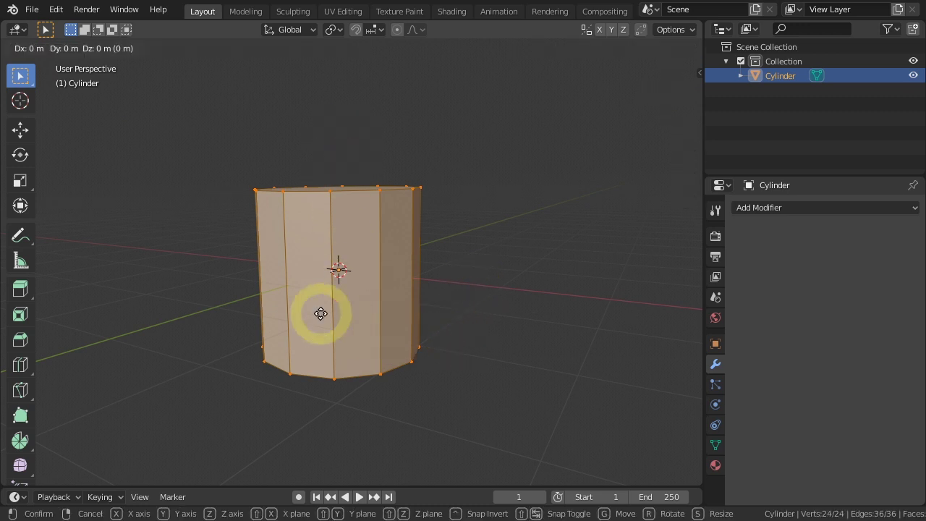
key(z)
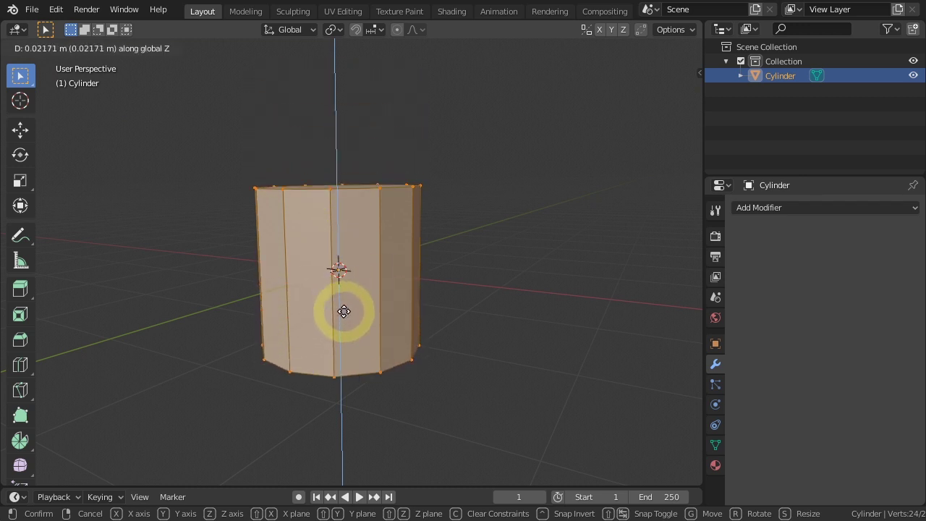
text(1)
key(Return)
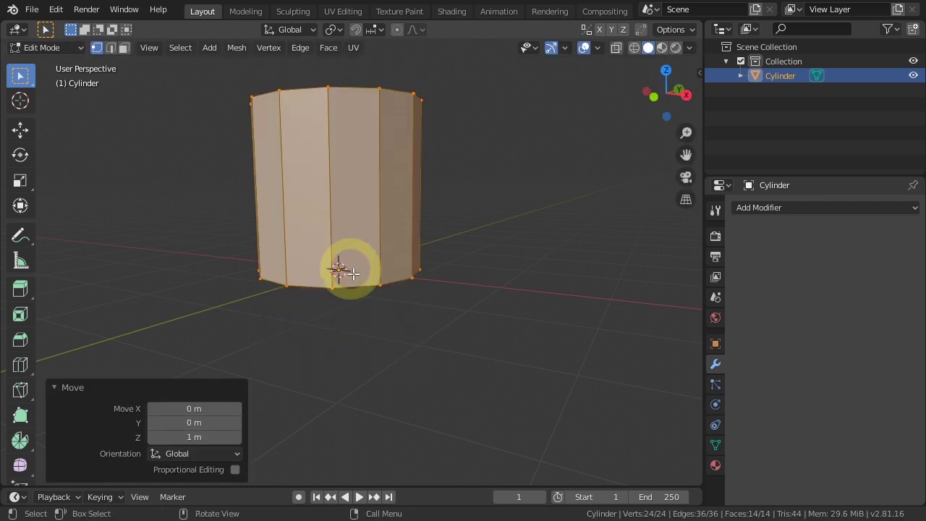
Scale the whole mesh to about 0.119 in X and Y, leaving Z locked, to make a thin pole.
middle_drag(426, 327, 426, 355)
middle_drag(481, 256, 499, 306)
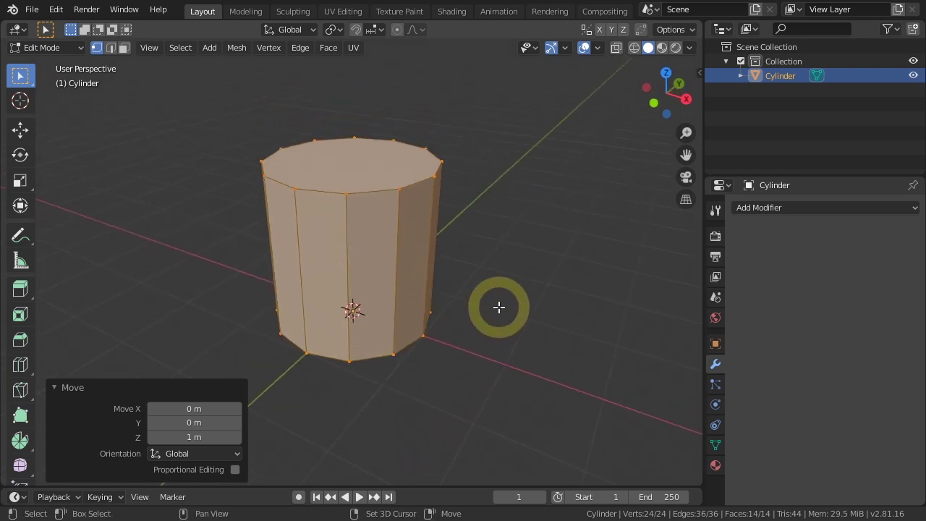
key(s)
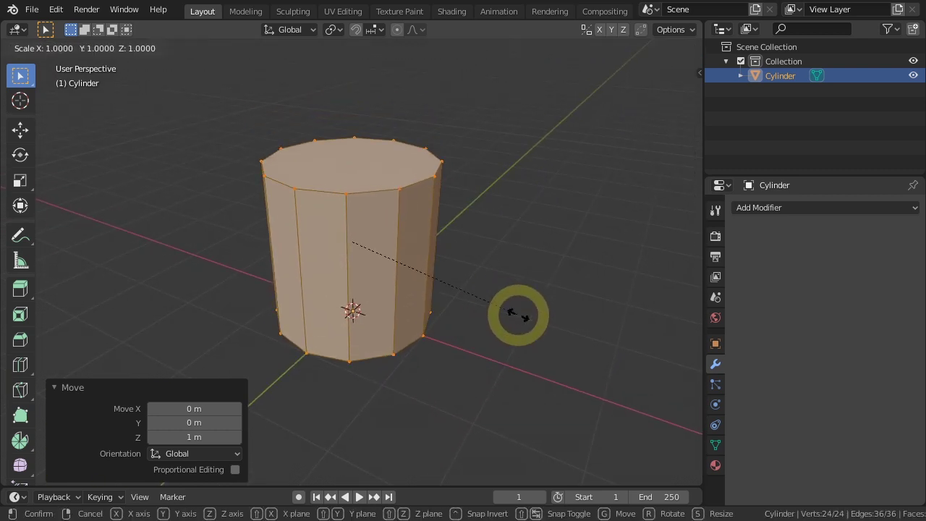
key(shift+z)
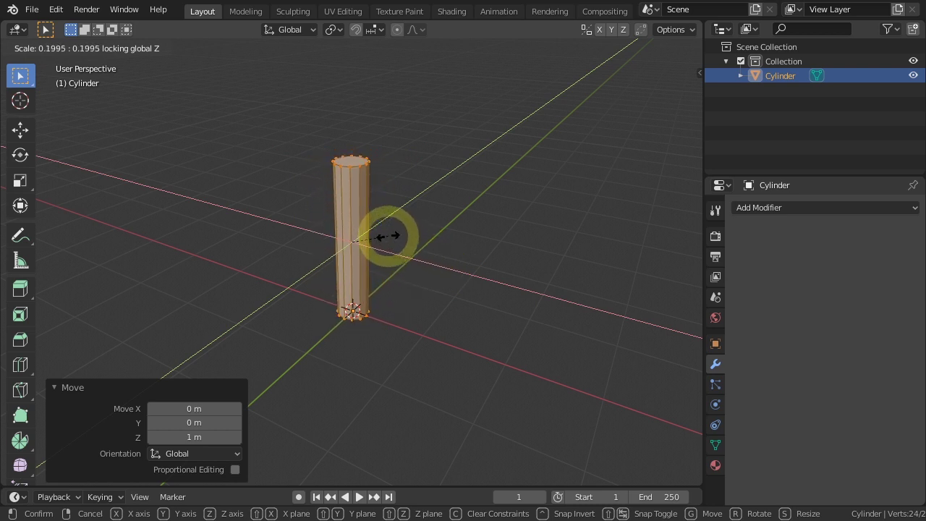
click(371, 227)
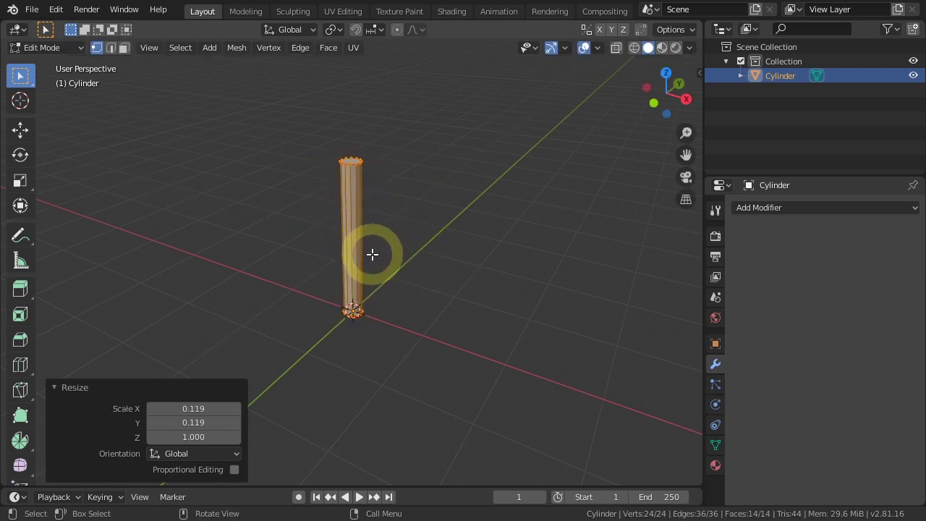
Select the pole's top face and raise it along Z by about 5.59 m plus another 0.515 m.
middle_drag(371, 253, 389, 274)
key(3)
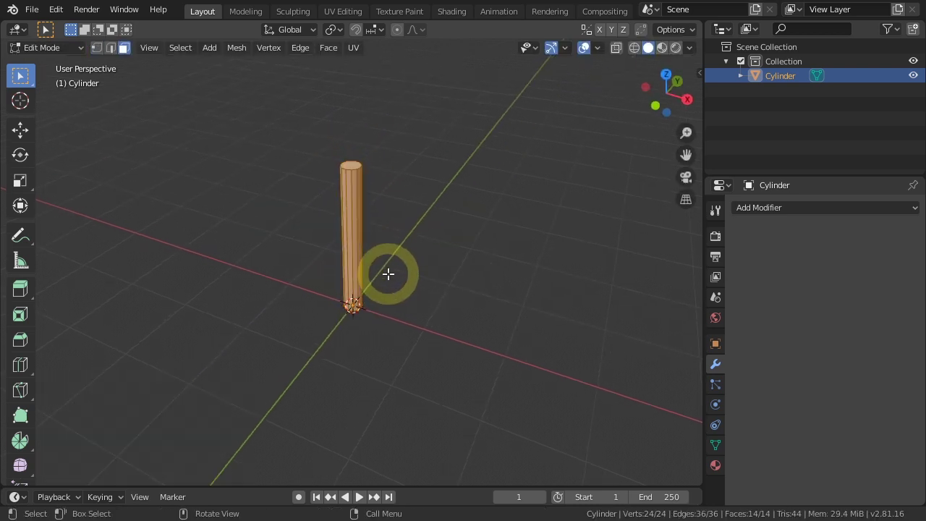
click(351, 166)
middle_drag(397, 244, 492, 284)
key(g)
key(z)
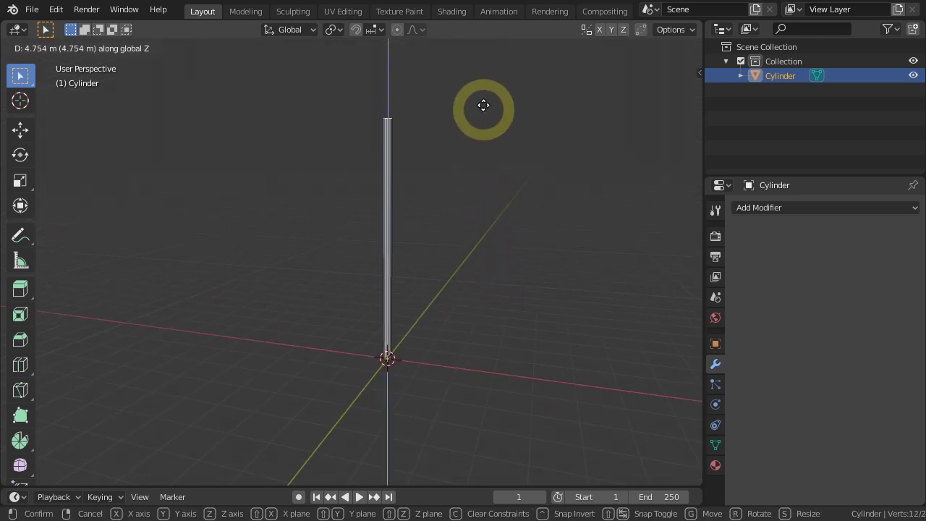
click(480, 79)
key(g)
key(z)
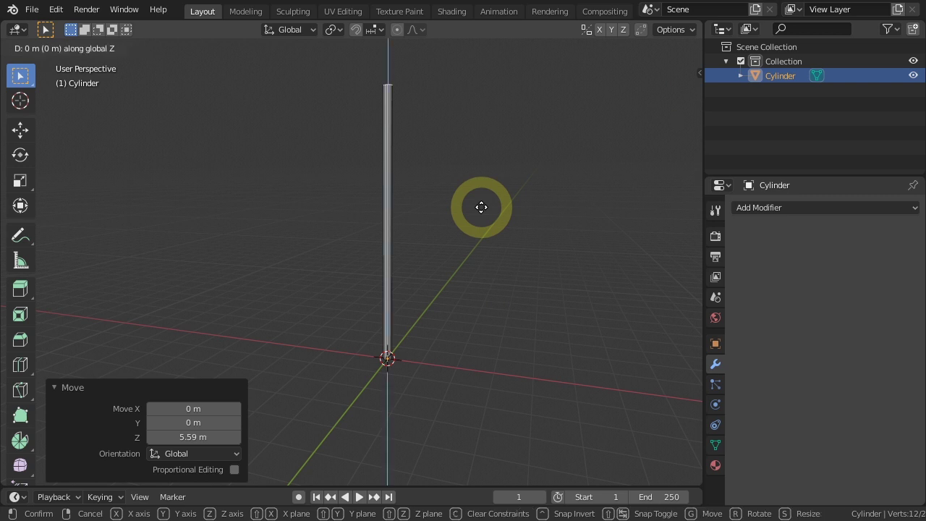
click(482, 186)
Scale the pole's top face to about 0.5 so the pole tapers upward.
middle_drag(482, 187, 416, 246)
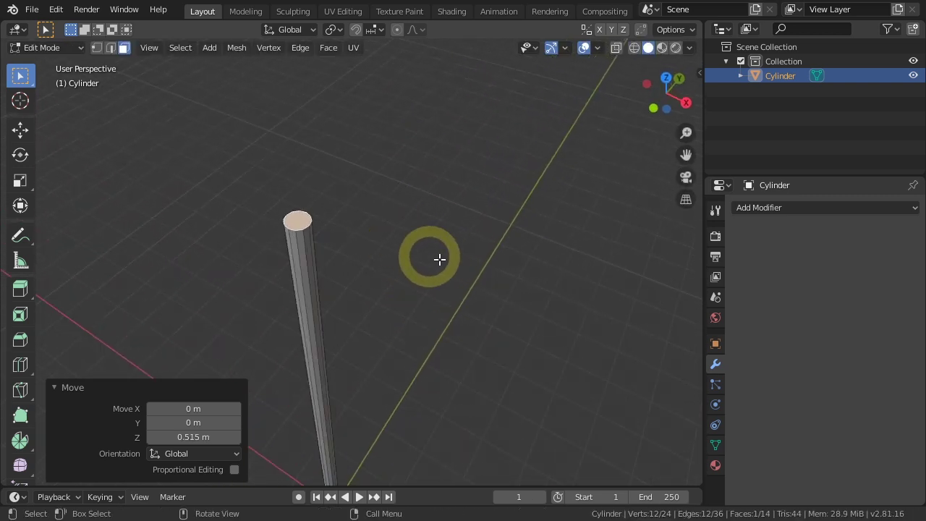
key(s)
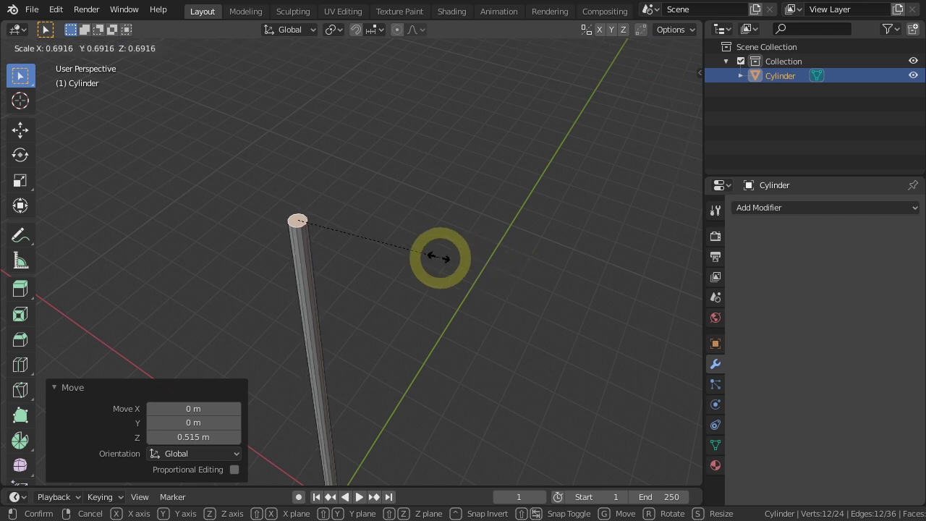
click(398, 246)
Add 40 evenly spaced horizontal loop cuts along the pole's length.
middle_drag(398, 305, 408, 332)
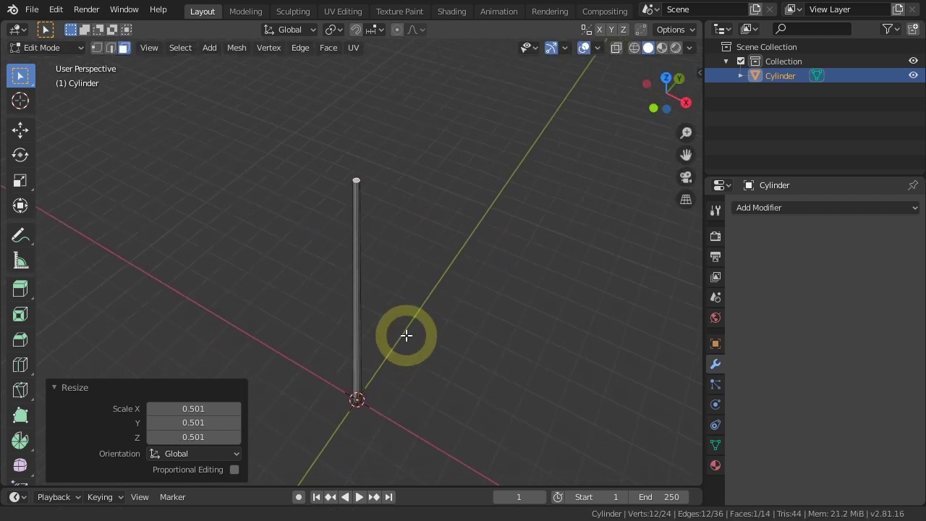
key(ctrl+r)
click(365, 307)
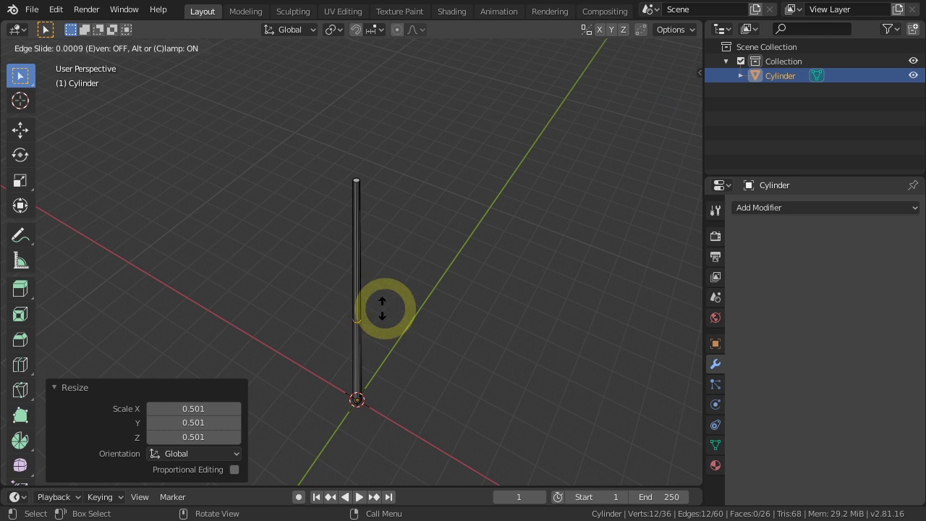
right_click(366, 307)
click(216, 360)
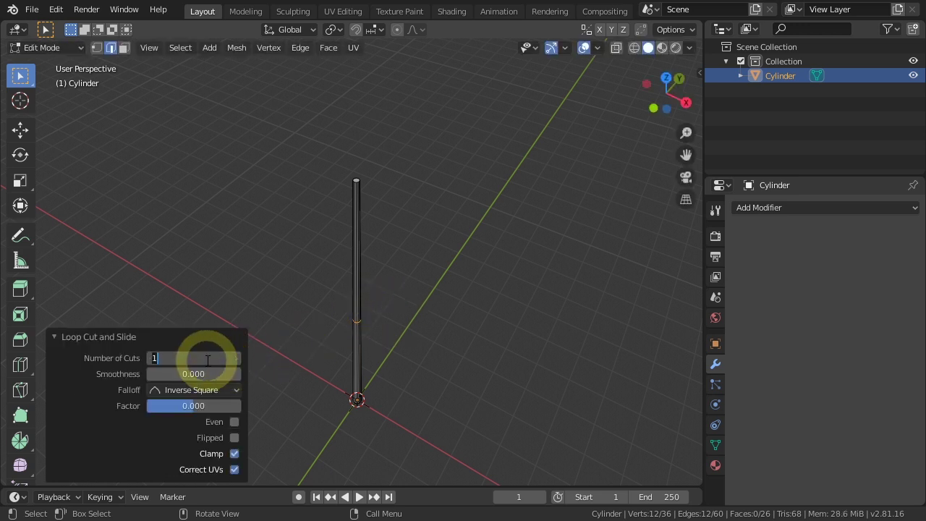
key(Return)
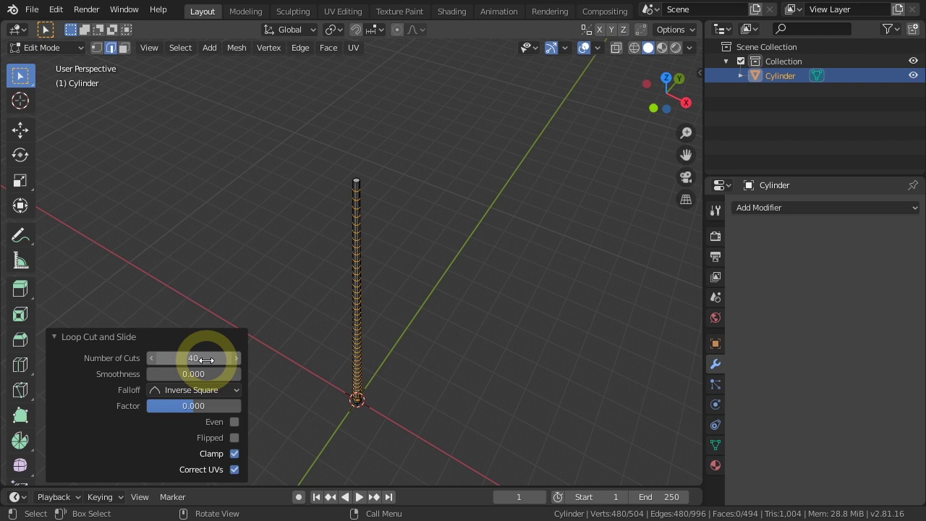
In Object Mode, add a Simple Deform modifier to the pole, set to Bend with an angle of 180°.
key(Tab)
middle_drag(496, 357, 466, 331)
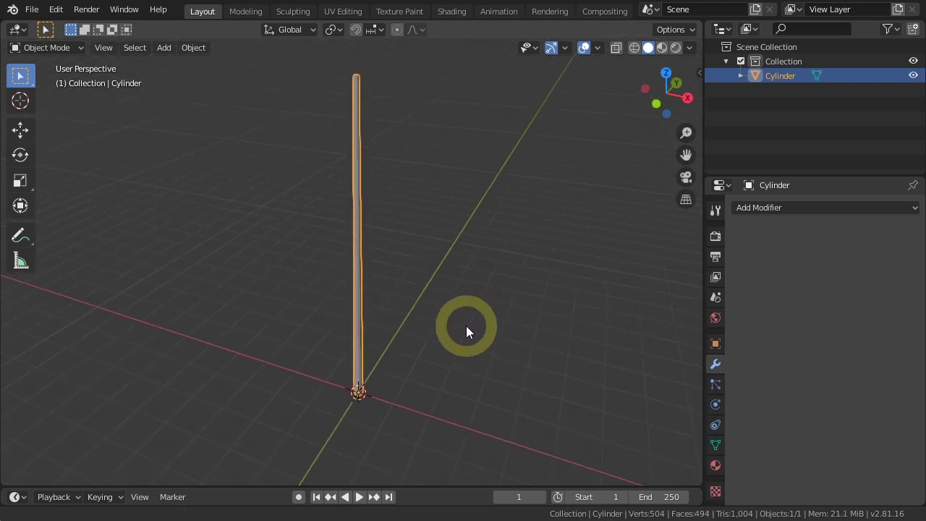
click(791, 209)
click(753, 382)
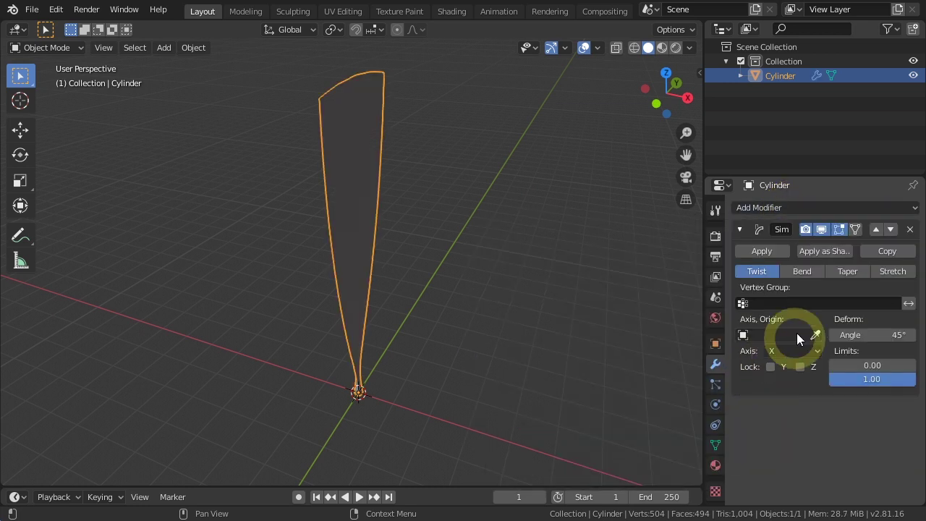
click(799, 272)
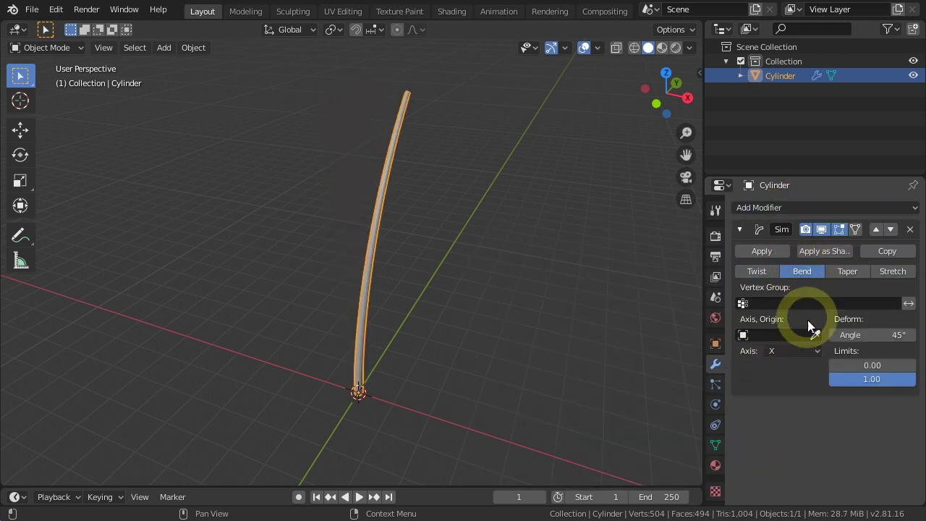
click(862, 334)
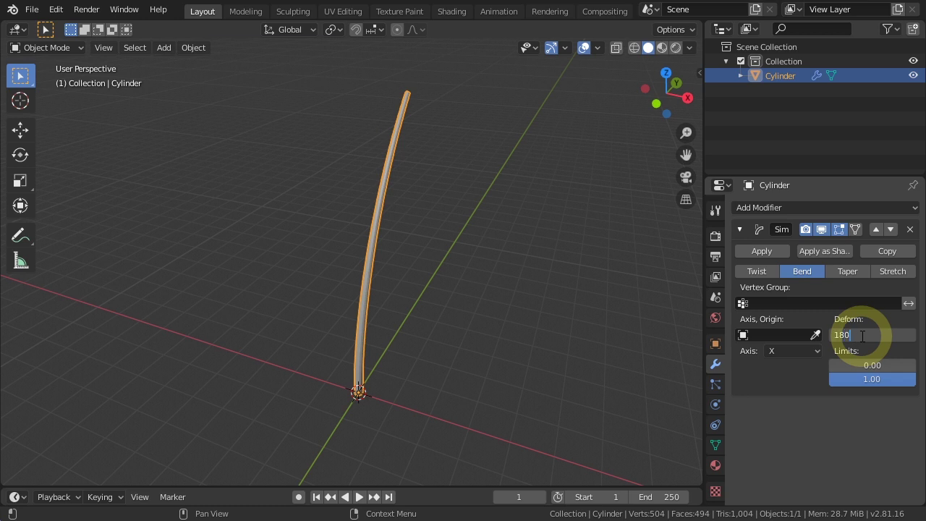
key(Return)
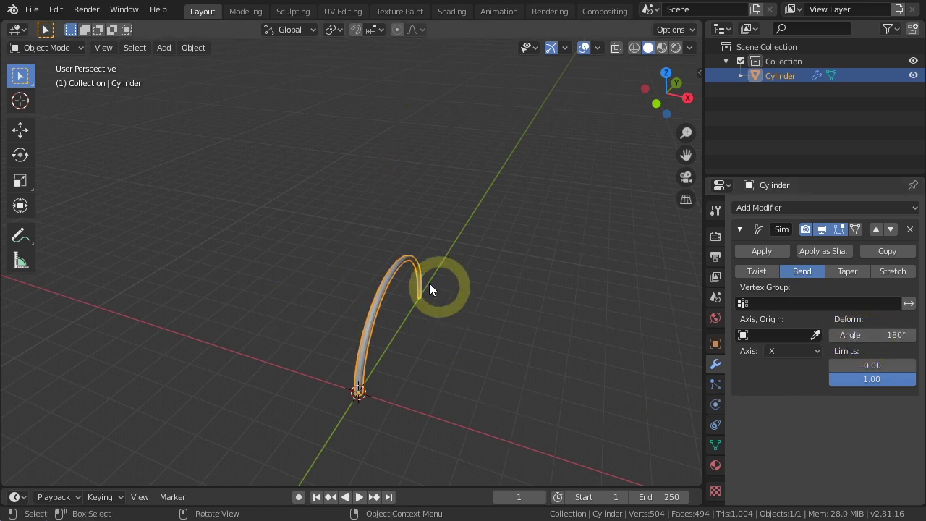
Try lower limits of 0.51 and 0.56 on the bend modifier, and return the limit to 0.00.
mouse_move(364, 368)
middle_down()
mouse_move(504, 339)
mouse_move(384, 372)
mouse_move(403, 363)
middle_up()
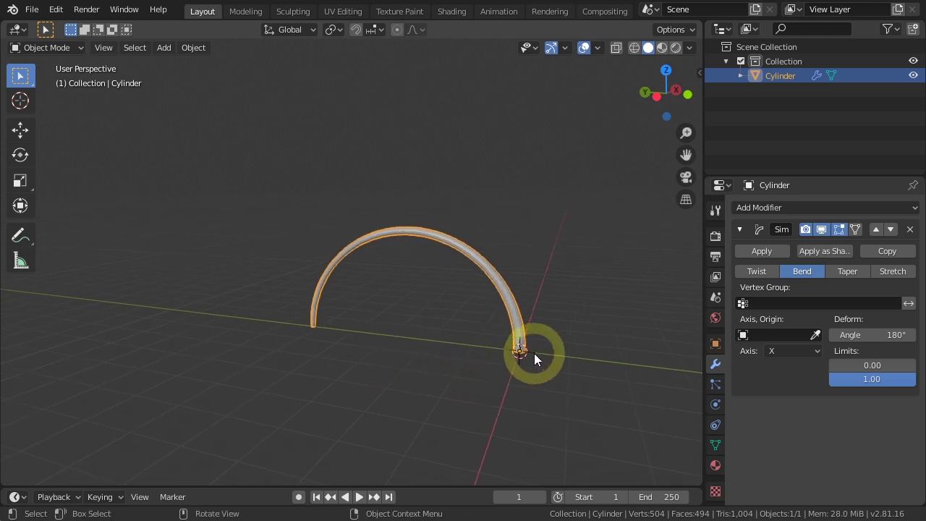
middle_drag(319, 325, 478, 385)
drag(843, 365, 870, 366)
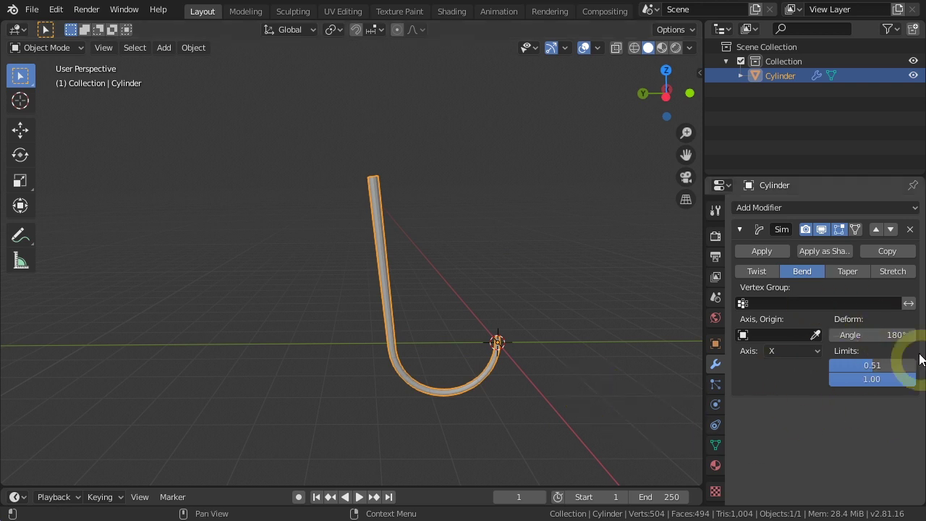
mouse_move(871, 365)
mouse_down()
mouse_move(882, 365)
mouse_move(839, 365)
mouse_move(900, 365)
mouse_move(839, 365)
mouse_move(866, 368)
mouse_up()
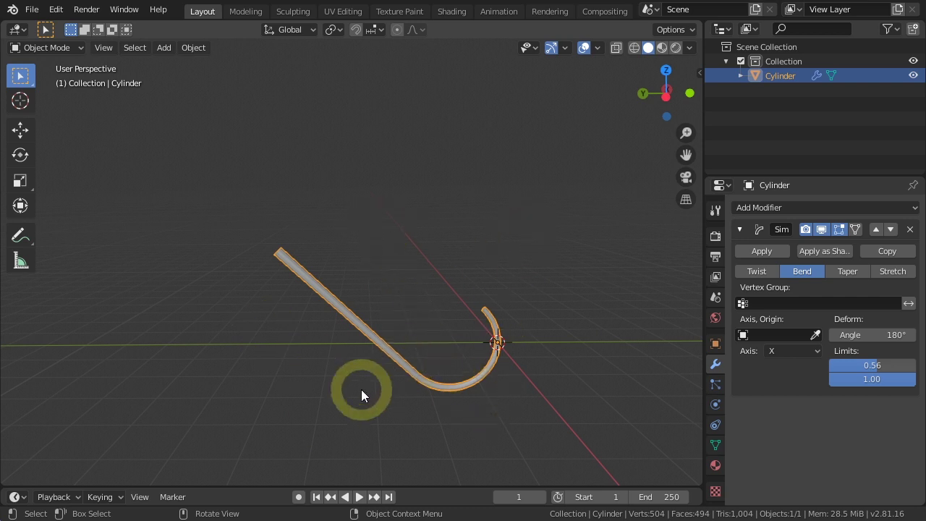
drag(877, 366, 776, 388)
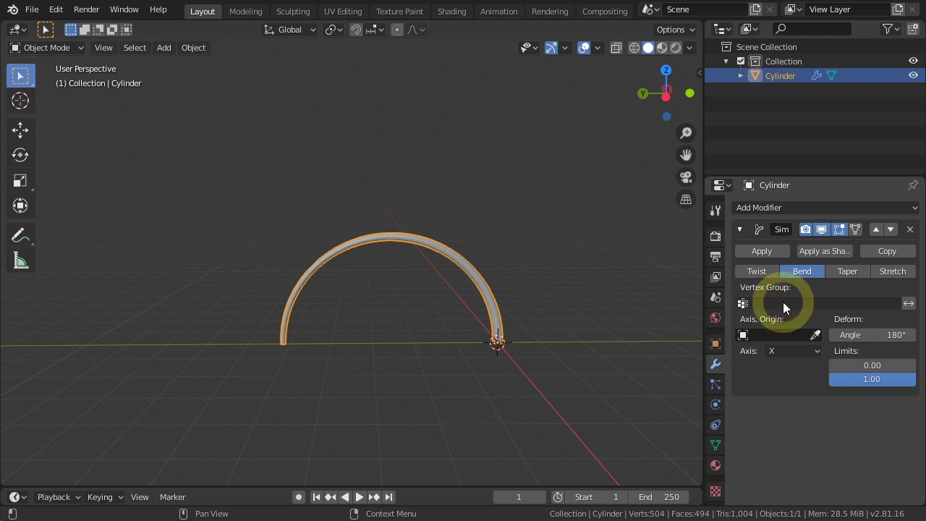
Enter Edit Mode on the pole and turn off the bend modifier's Edit Mode display.
middle_drag(570, 311, 596, 330)
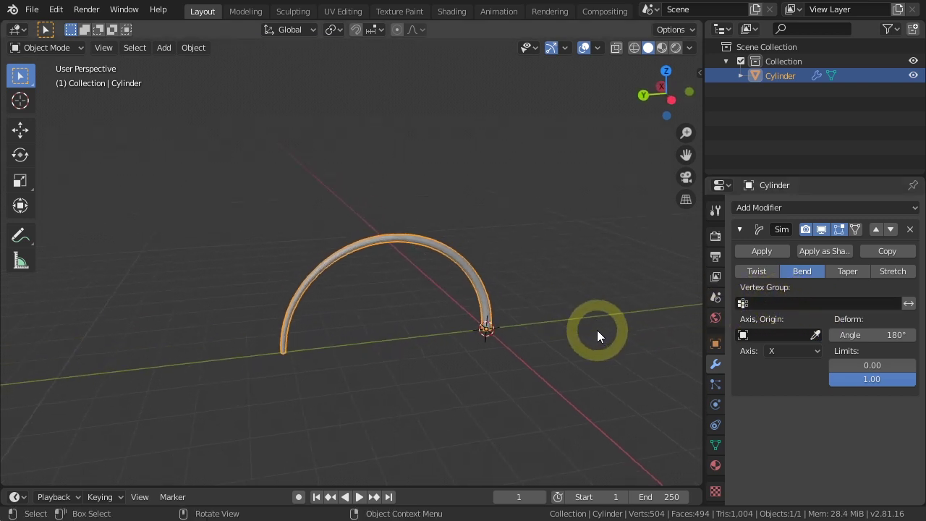
key(Tab)
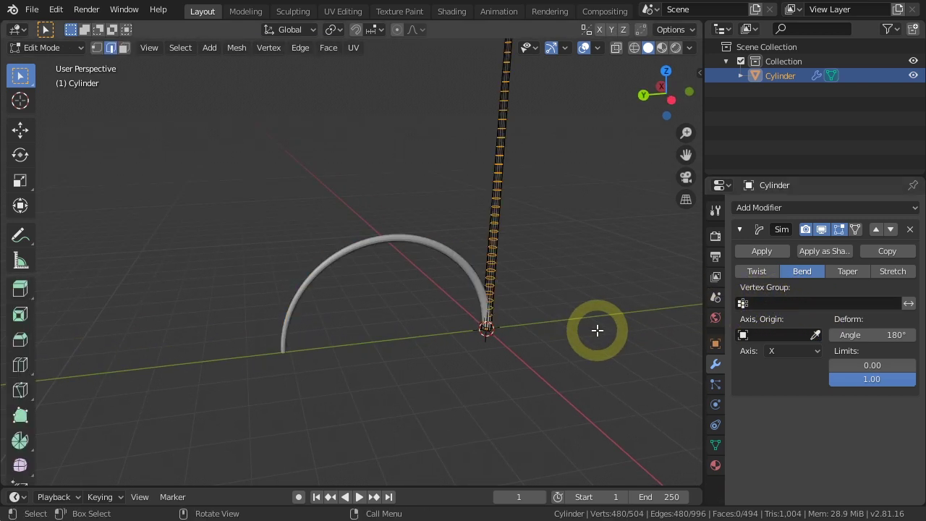
click(841, 228)
In face select mode, select the pole's top face and grow the selection down to about the middle of its length.
middle_drag(630, 234, 494, 283)
key(3)
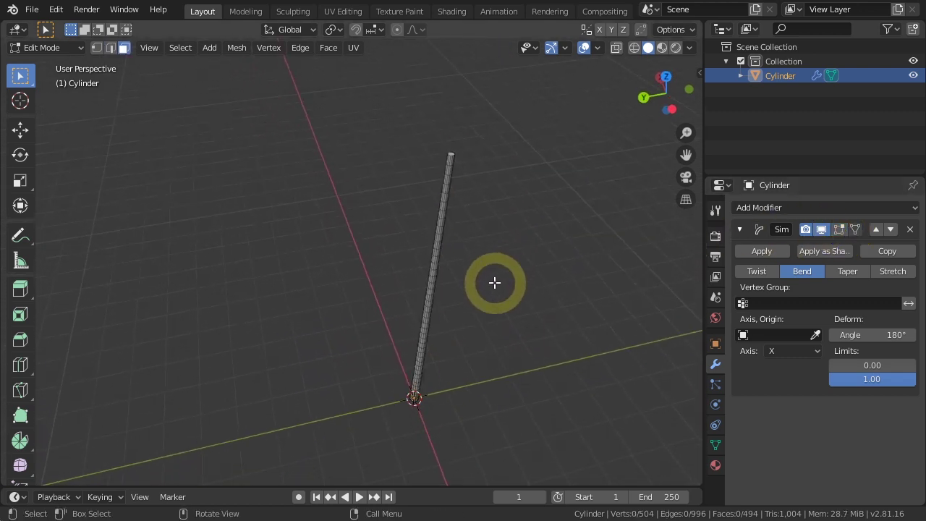
click(450, 154)
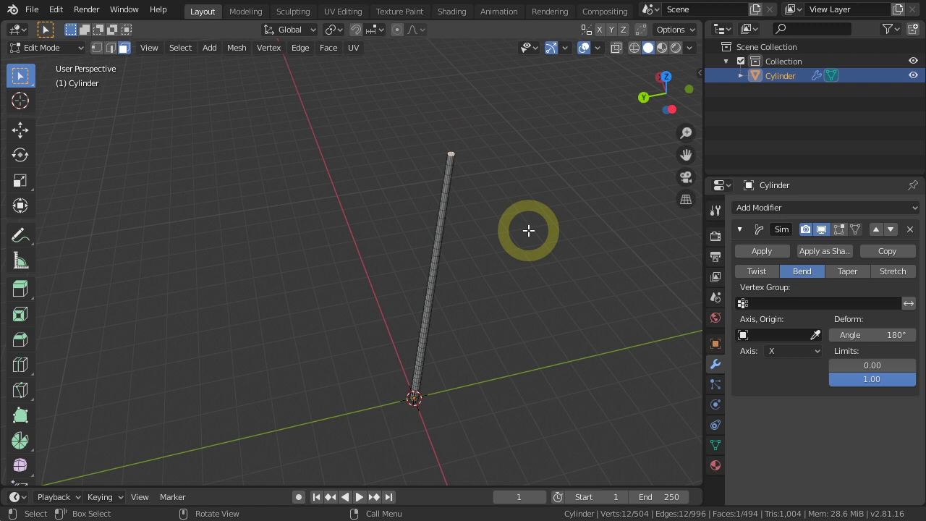
key(ctrl+KP_Add)
key(ctrl+KP_Add)
key(ctrl+KP_Add)
key(ctrl+KP_Add)
key(ctrl+KP_Add)
key(ctrl+KP_Add)
key(ctrl+KP_Add)
key(ctrl+KP_Add)
key(ctrl+KP_Add)
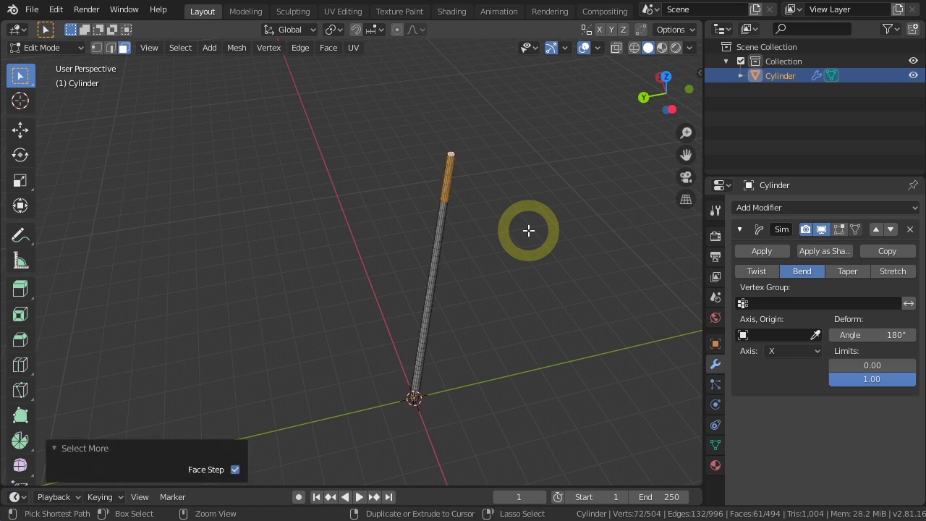
key(ctrl+KP_Add)
key(ctrl+KP_Add)
key(ctrl+KP_Add)
key(ctrl+KP_Subtract)
middle_drag(528, 361, 500, 310)
middle_drag(550, 352, 519, 300)
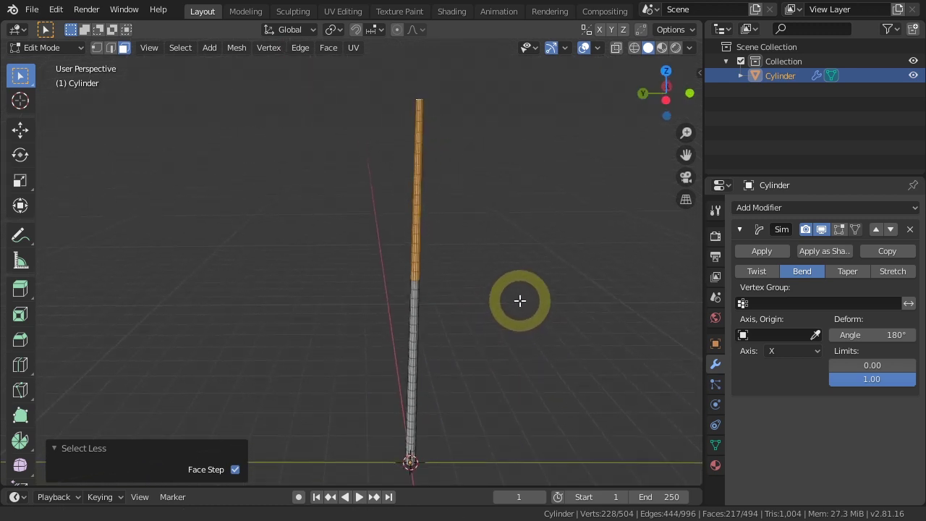
Create a vertex group, assign the selected upper half at weight 1.000, and return to Object Mode.
click(715, 444)
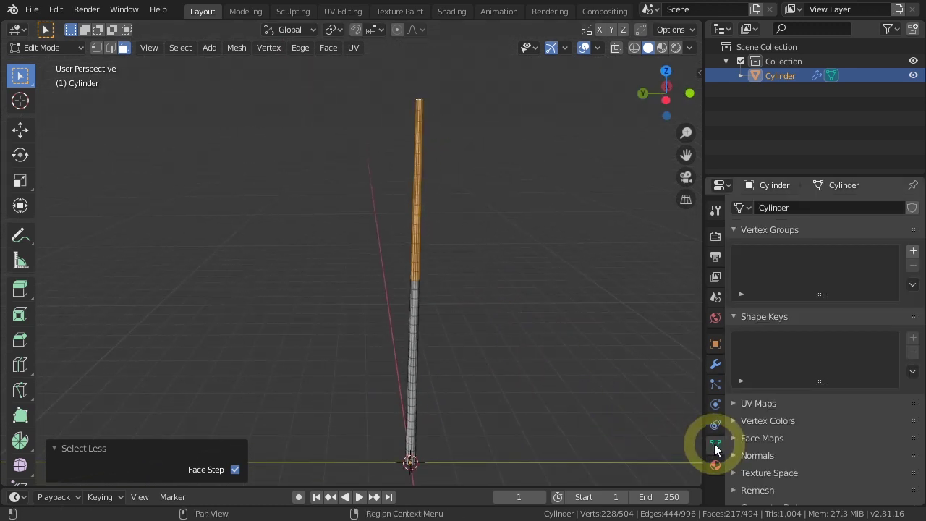
click(912, 251)
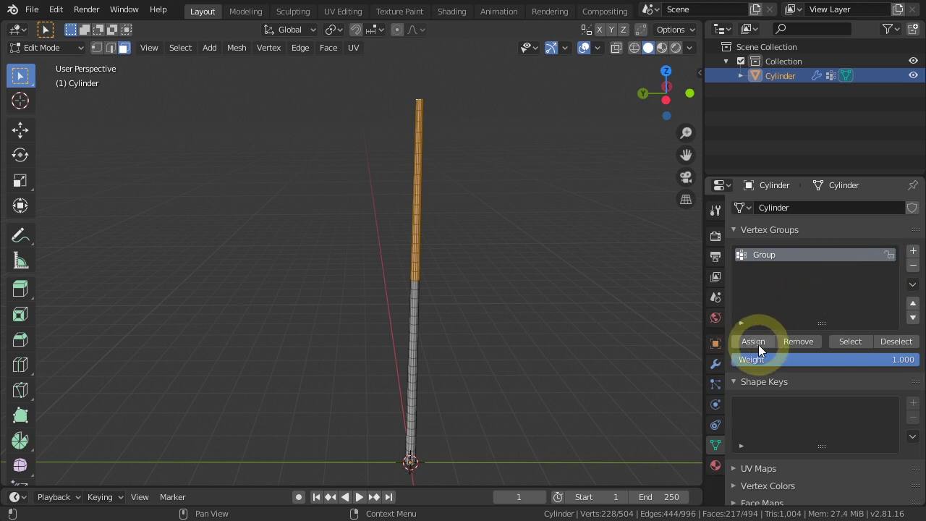
key(Tab)
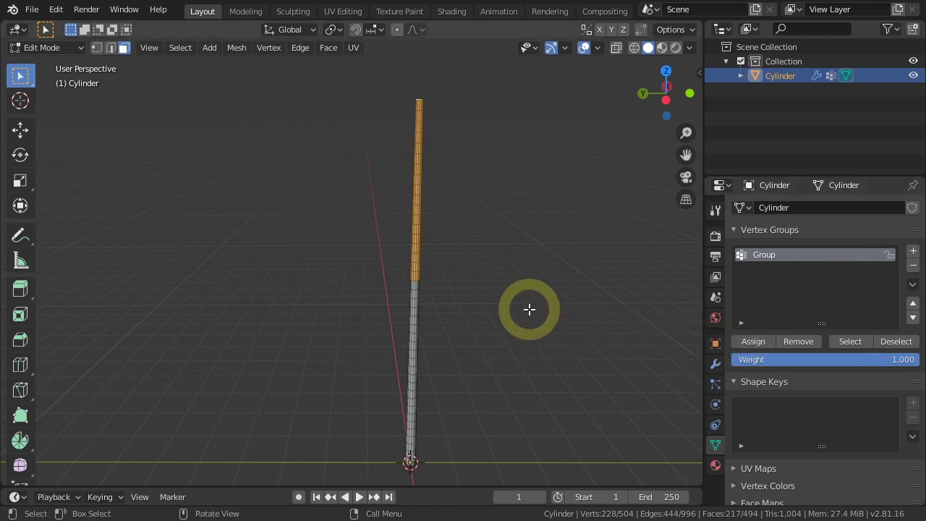
Restrict the pole's Simple Deform modifier to the upper-half vertex group.
click(714, 366)
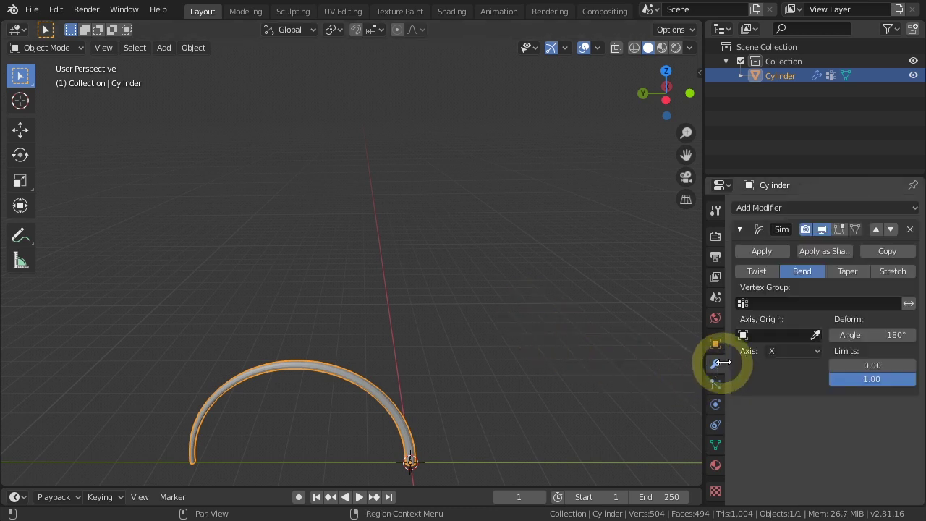
click(745, 304)
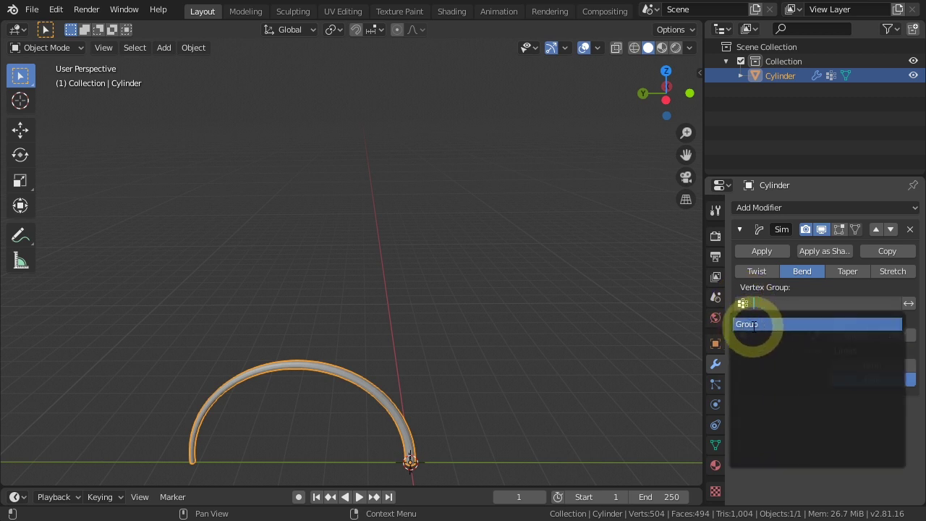
click(758, 324)
middle_drag(473, 381, 481, 298)
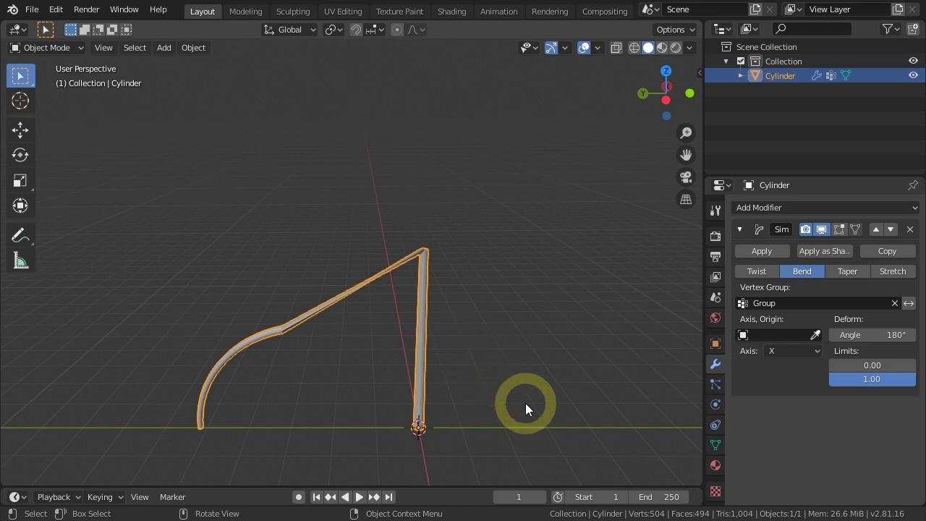
Add an Arrows empty and move it about 4.4 m up along Z to the start of the pole's upper half.
key(shift+a)
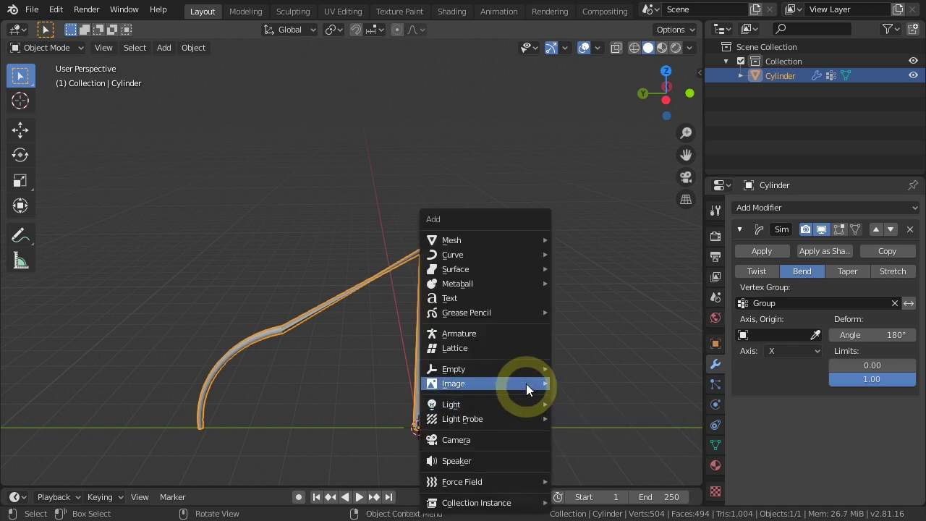
mouse_move(524, 367)
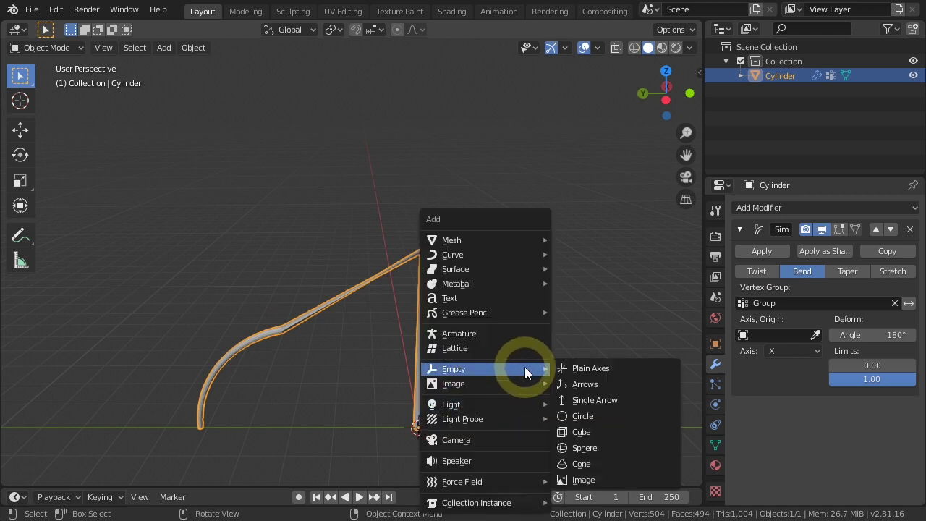
click(603, 384)
middle_drag(504, 402, 482, 300)
key(g)
key(z)
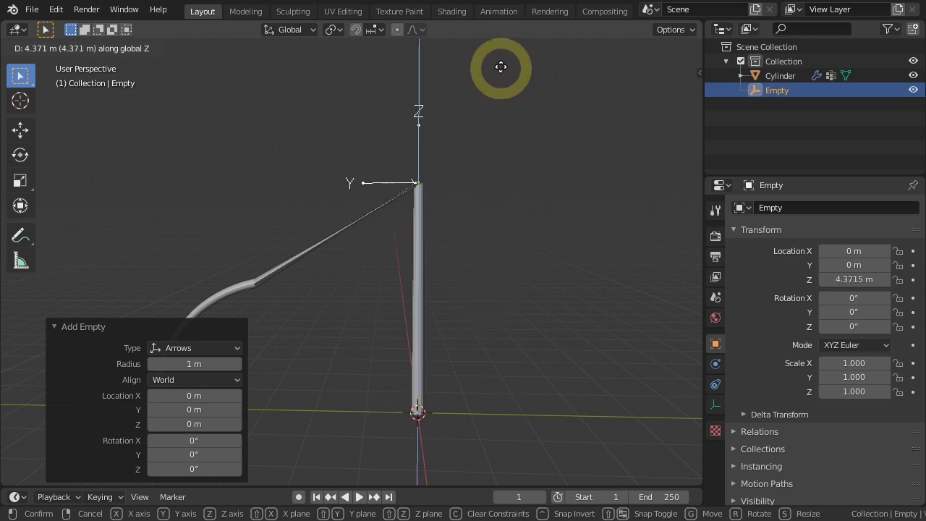
click(502, 68)
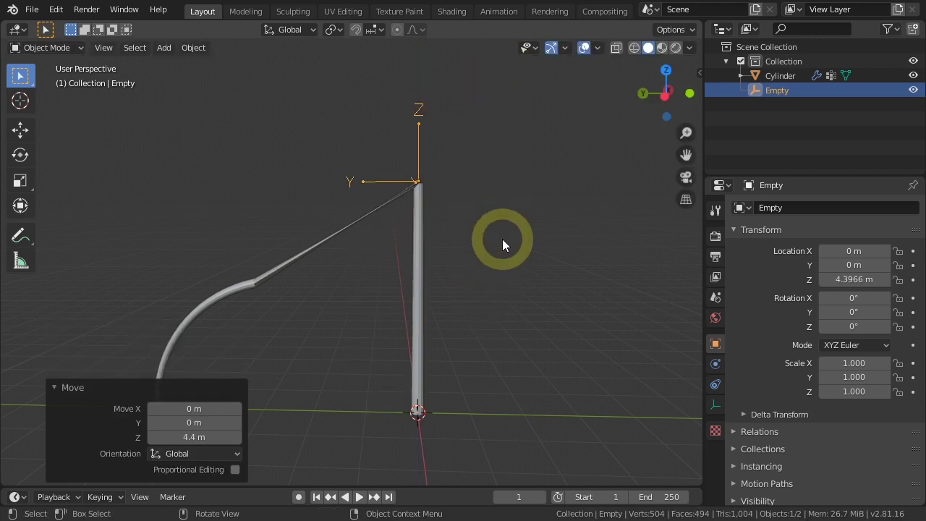
Set the Arrows empty as the axis origin of the pole's Simple Deform modifier.
click(415, 278)
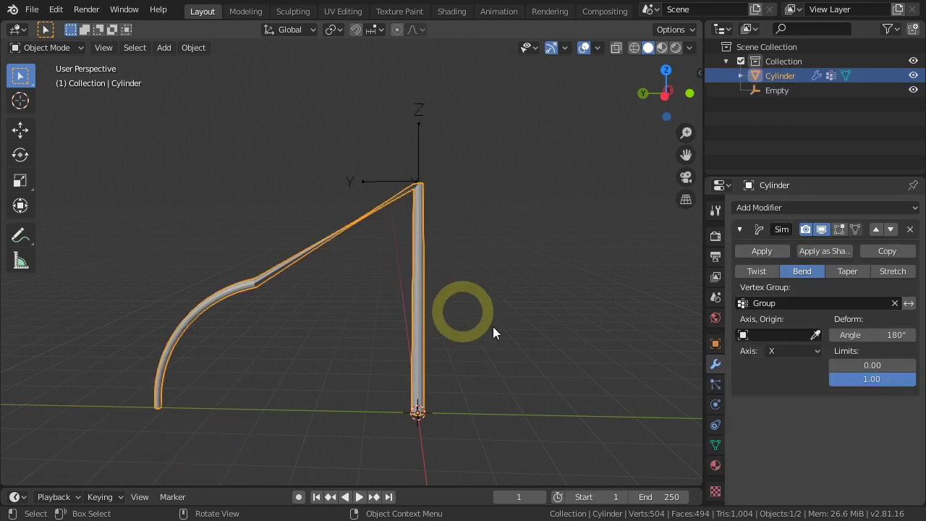
click(749, 336)
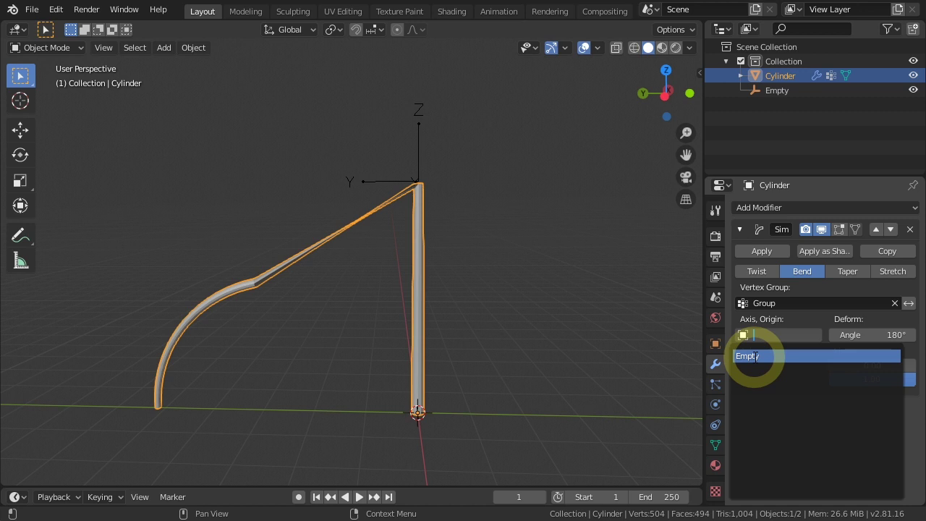
click(754, 356)
scroll(460, 245, down, 1)
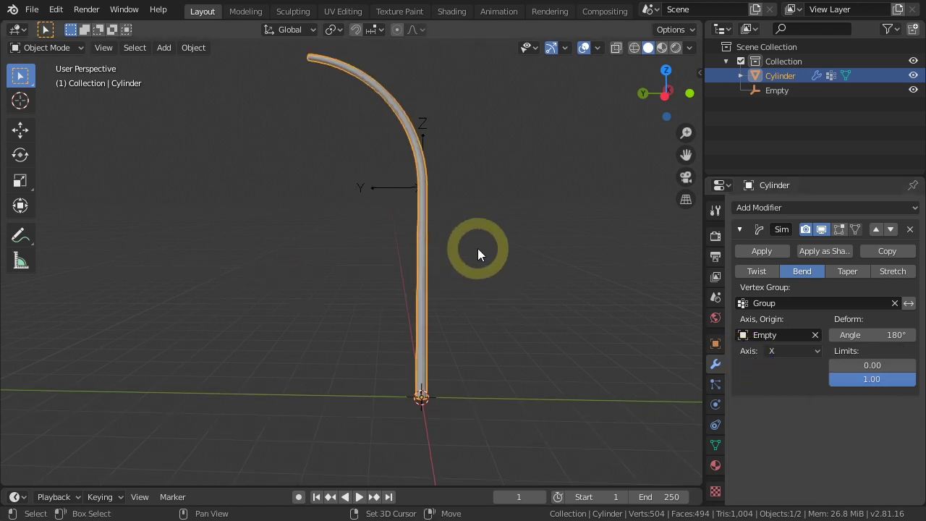
shift+middle_drag(479, 266, 482, 295)
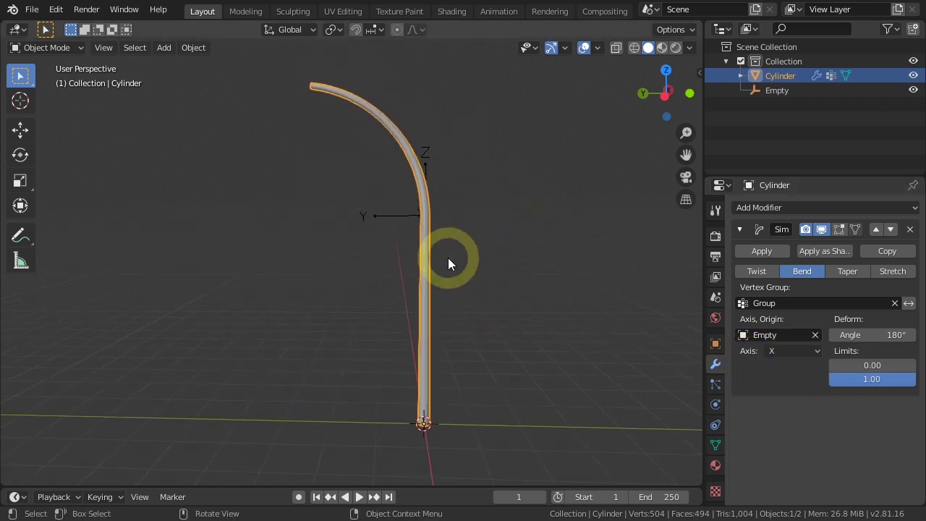
Set the pole's bend angle to 220° and deselect the pole.
drag(857, 337, 868, 338)
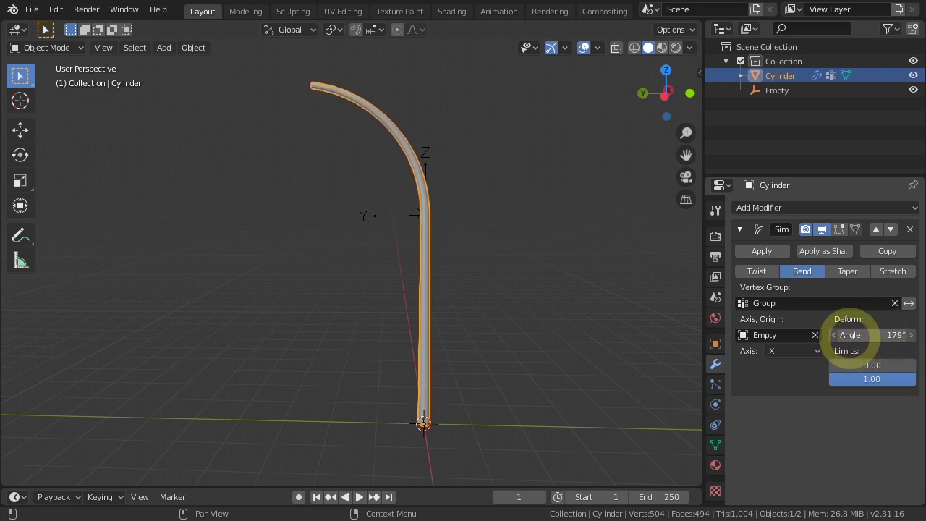
click(850, 334)
text(220)
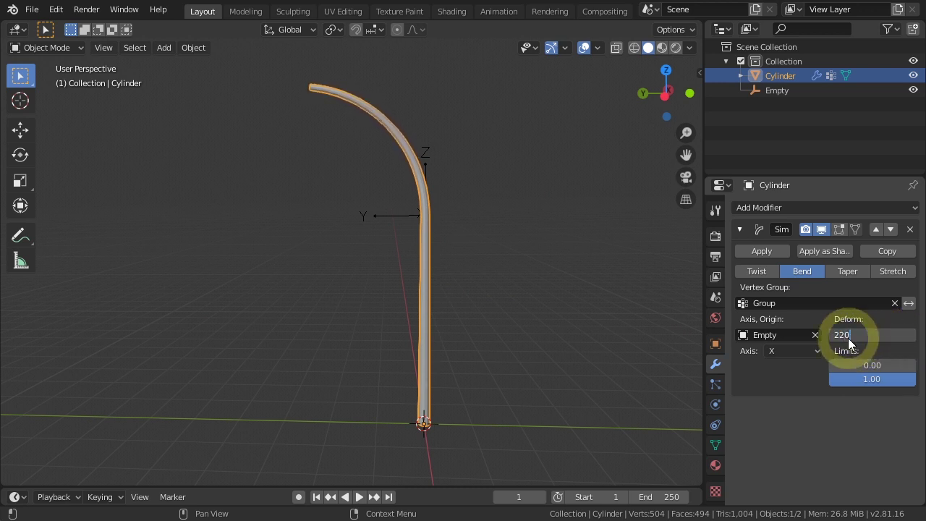
key(Return)
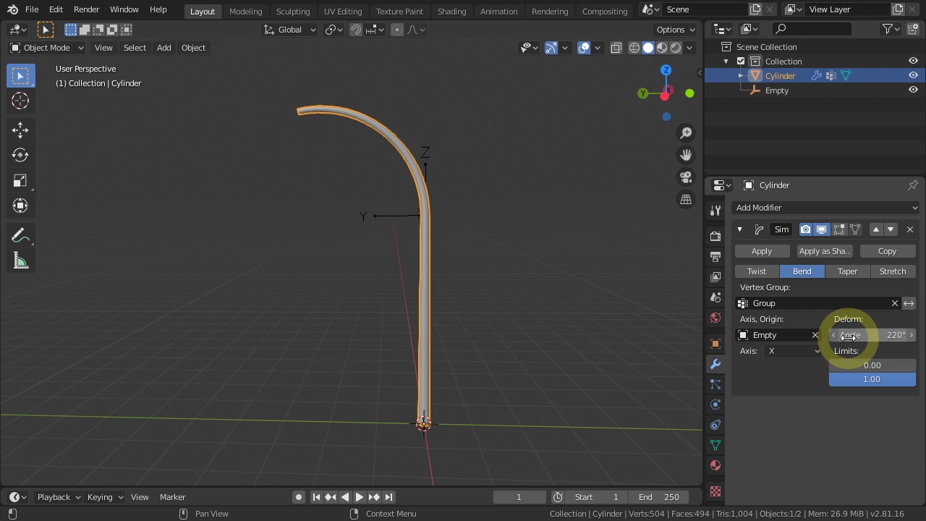
middle_drag(349, 316, 377, 329)
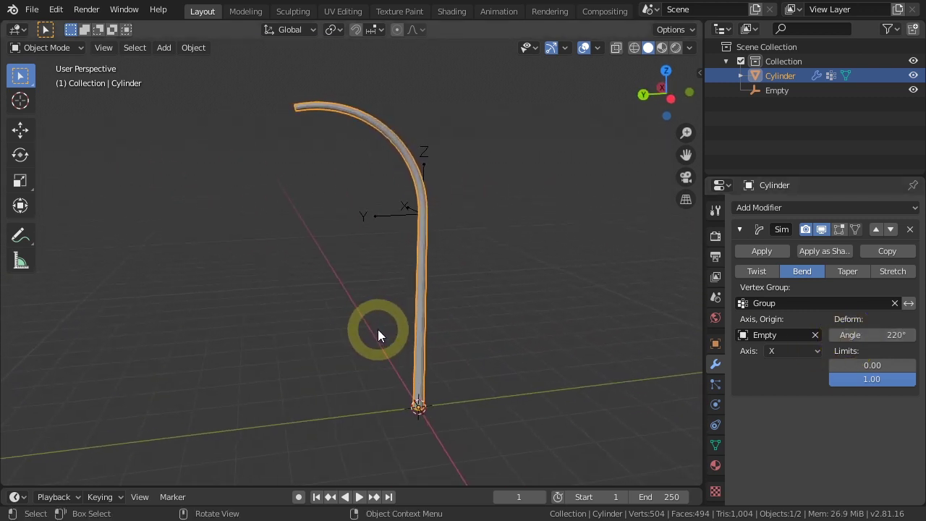
click(378, 329)
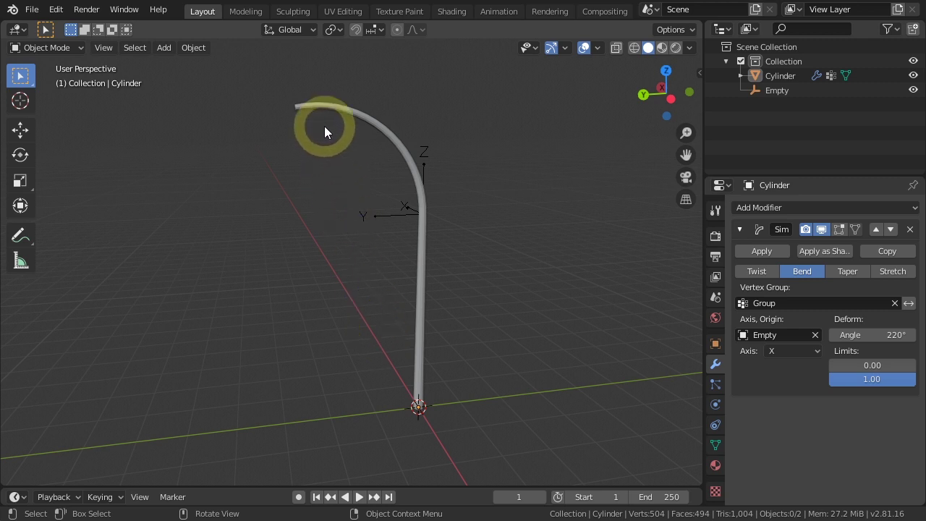